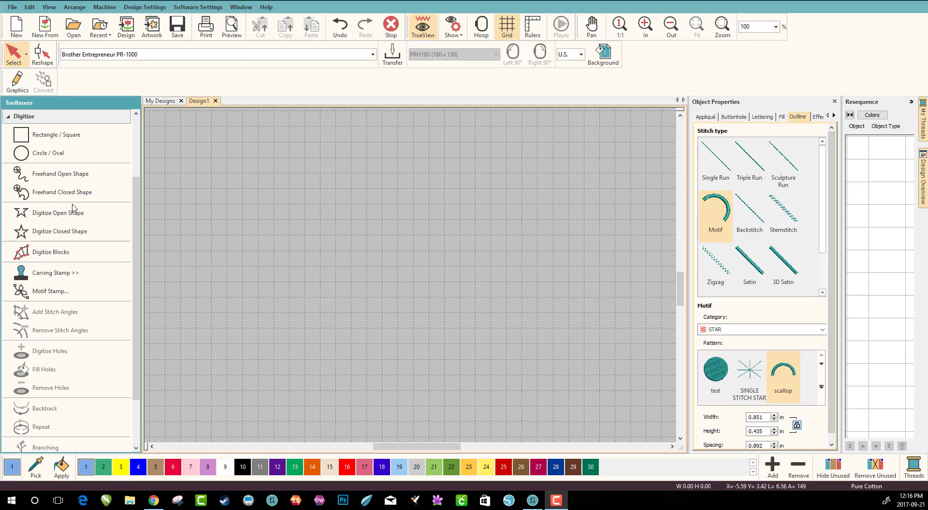
- Digitize a three-point open arc just above the design centre and select it
click(54, 217)
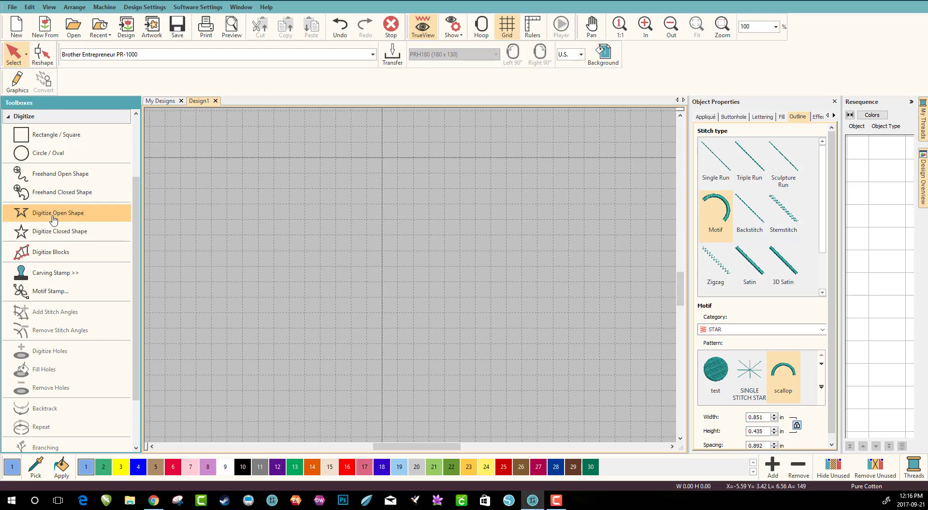
scroll(345, 242, up, 2)
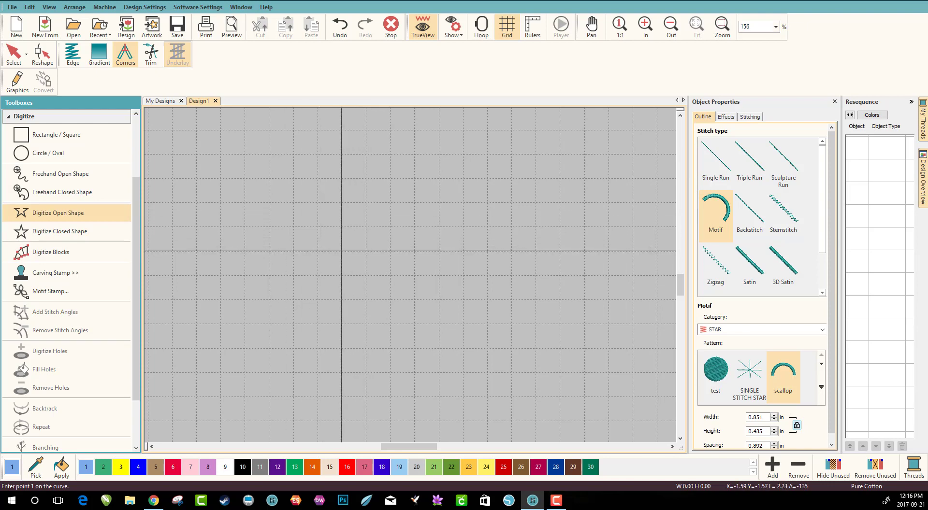
click(341, 251)
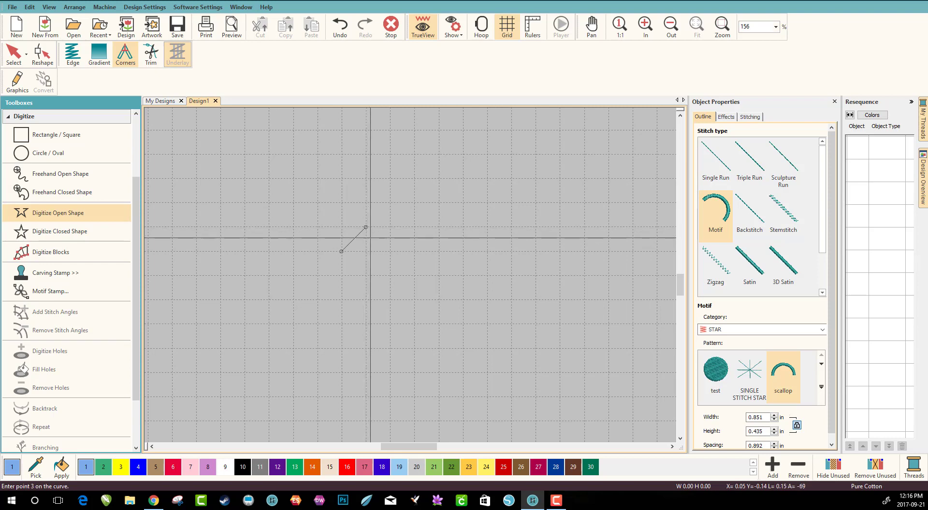
click(365, 226)
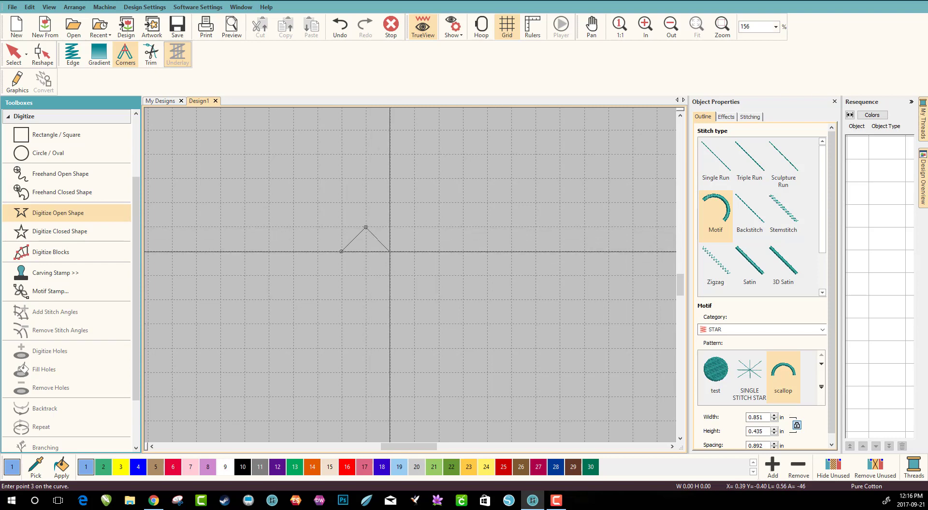
click(389, 252)
key(Return)
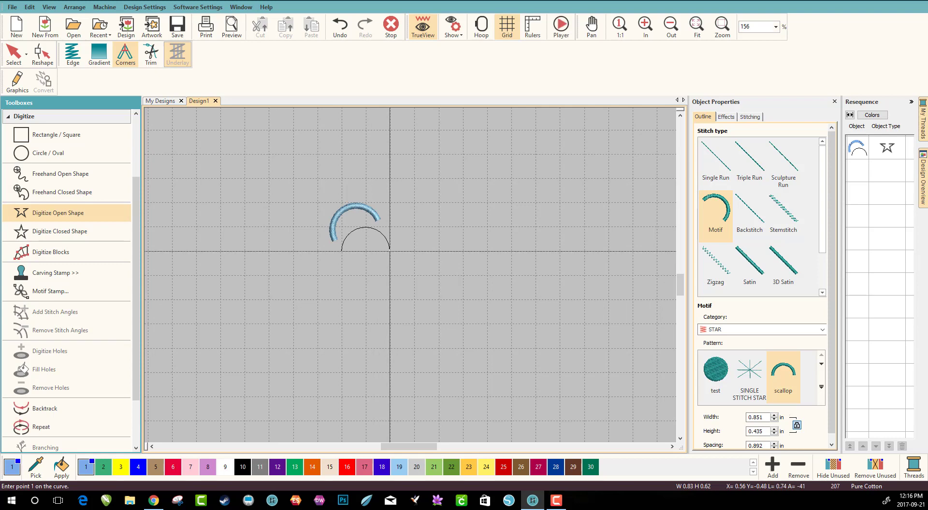
click(14, 53)
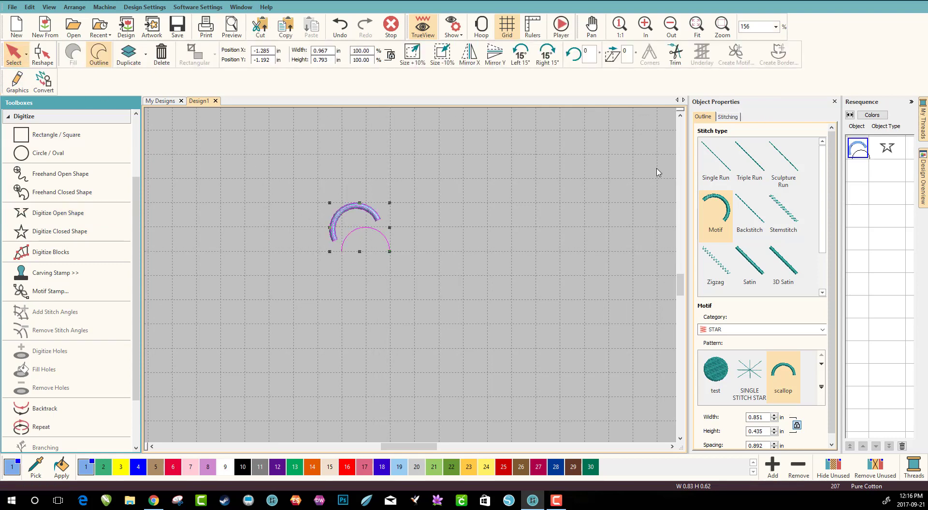
- Switch the arc's outline stitching to Single Run, then to Satin
click(703, 152)
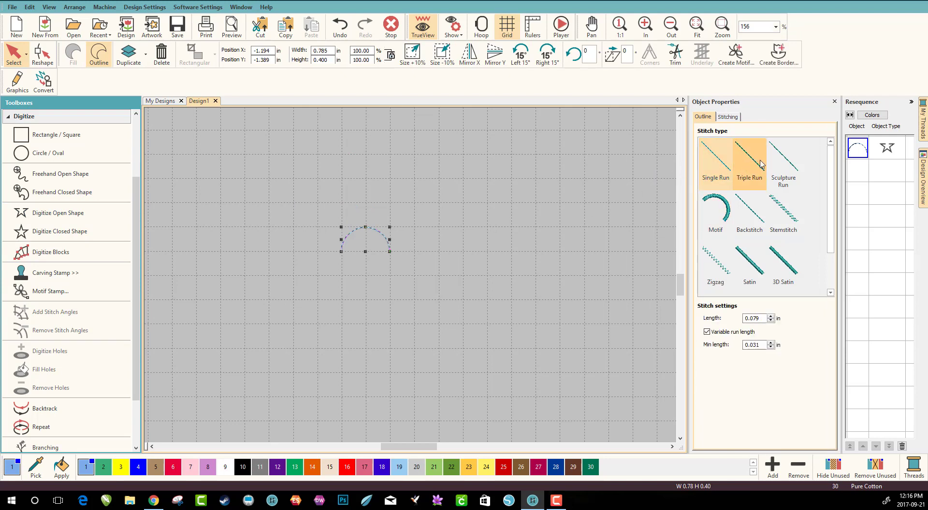
click(753, 265)
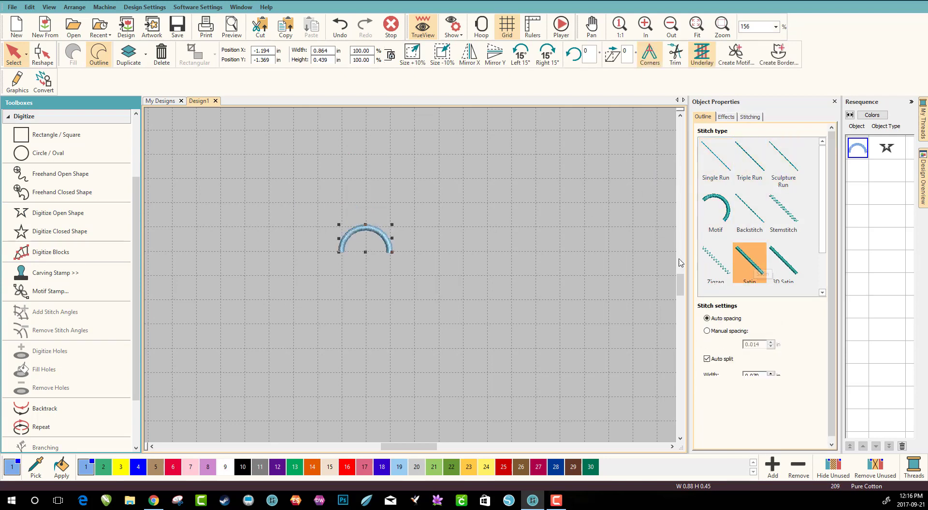
click(399, 258)
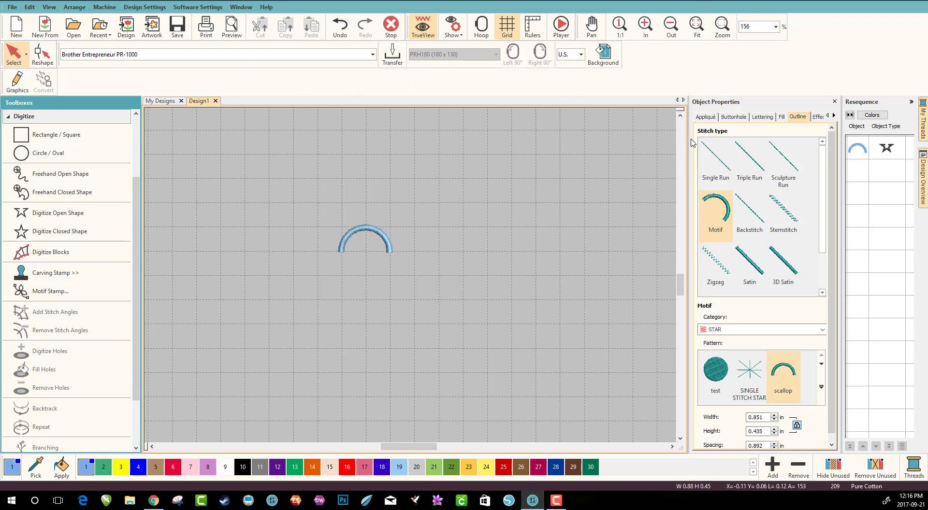
- Deselect and reselect the satin arc so it is selected again
click(390, 246)
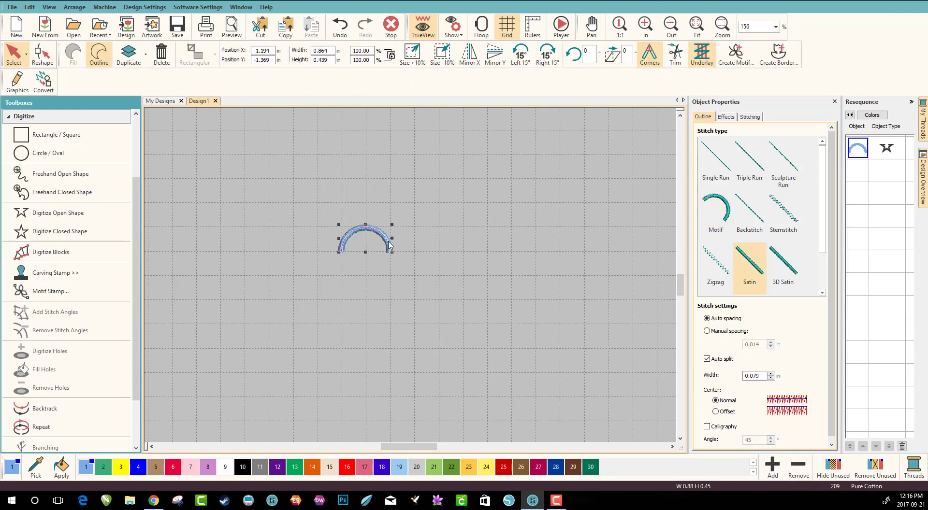
click(737, 63)
click(428, 233)
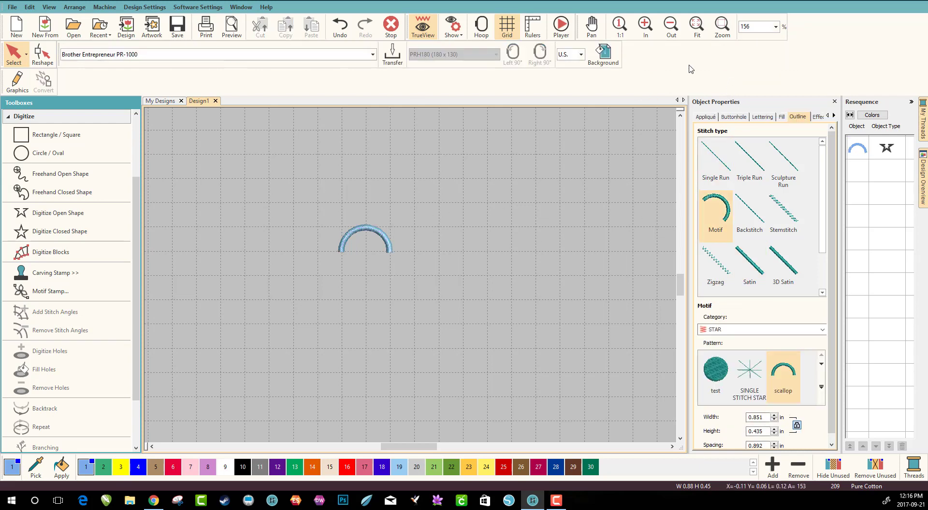
click(390, 246)
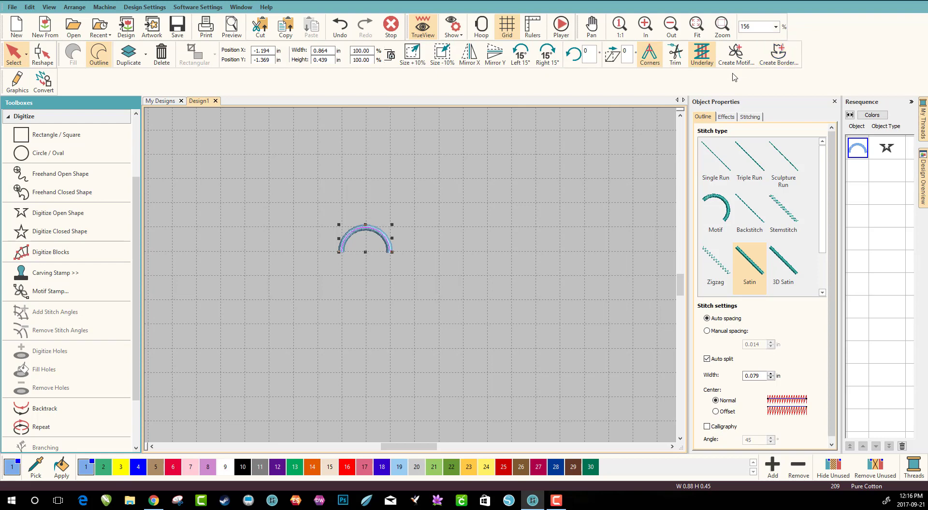
click(499, 240)
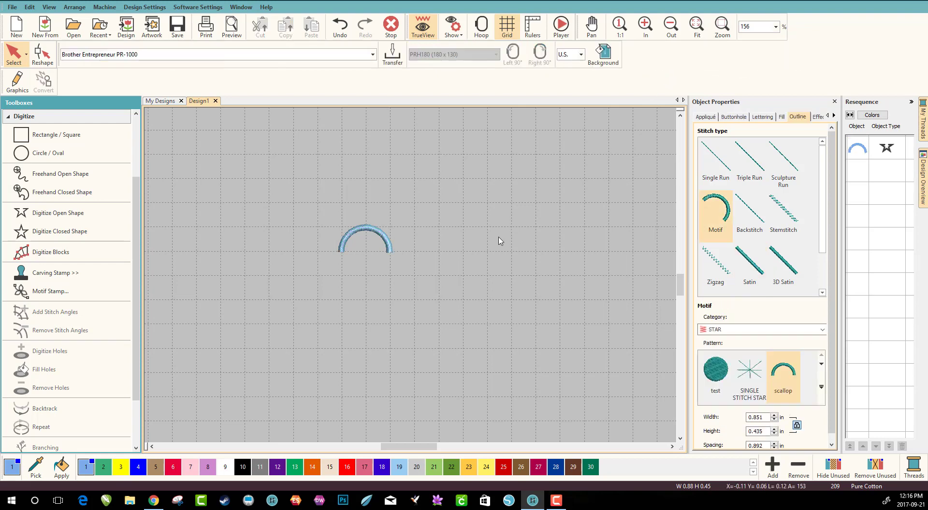
click(368, 227)
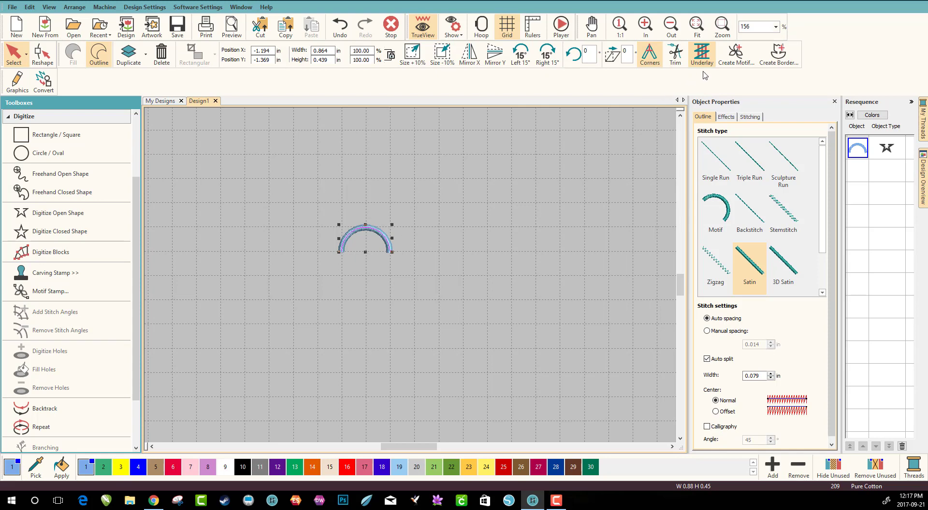
- Create a new motif category and name the motif pattern 'scalloped edge'
click(733, 62)
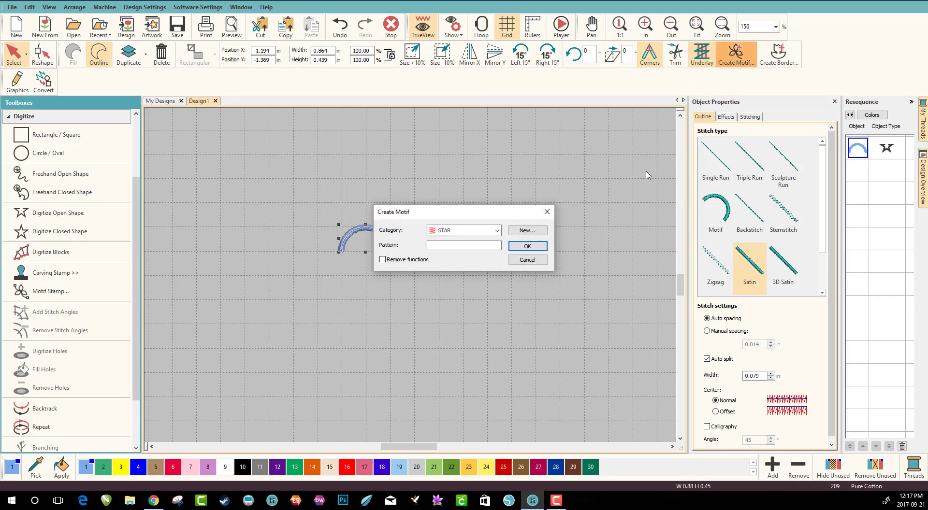
click(490, 232)
click(489, 235)
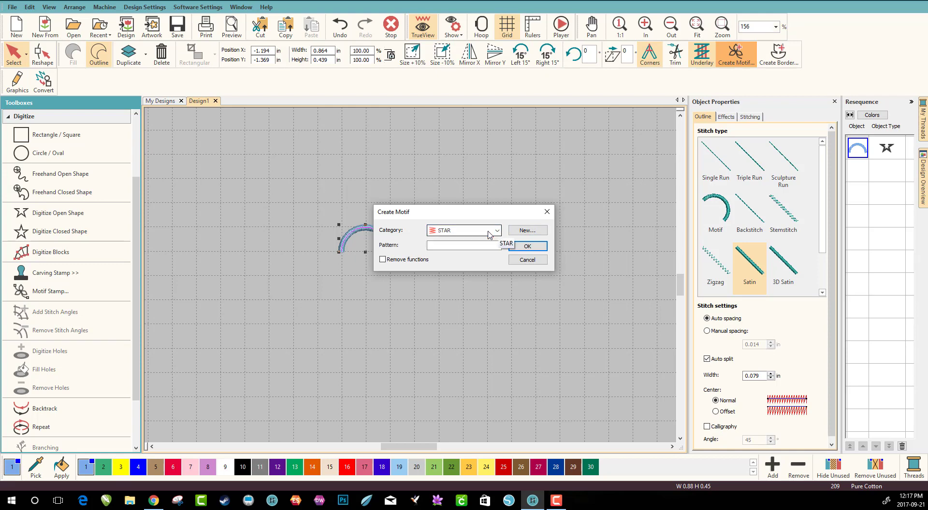
click(527, 230)
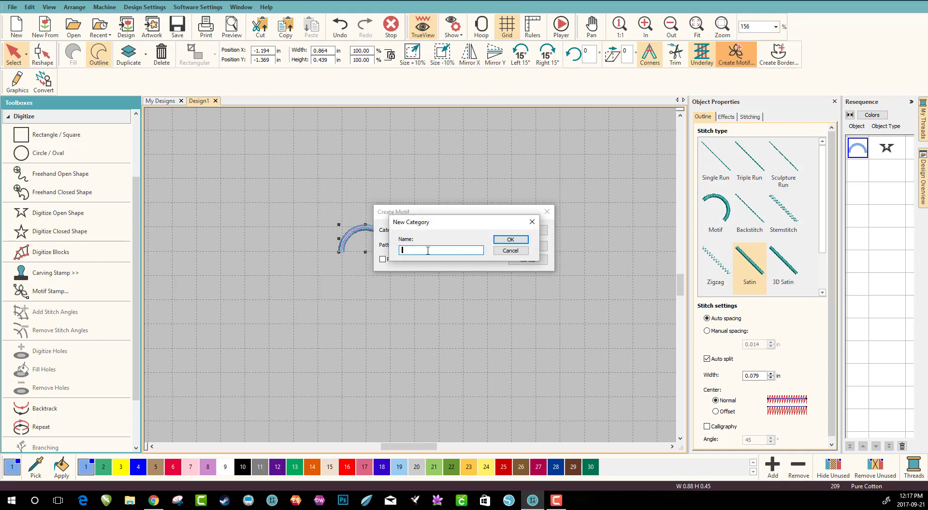
text(Sue's Motif)
click(511, 240)
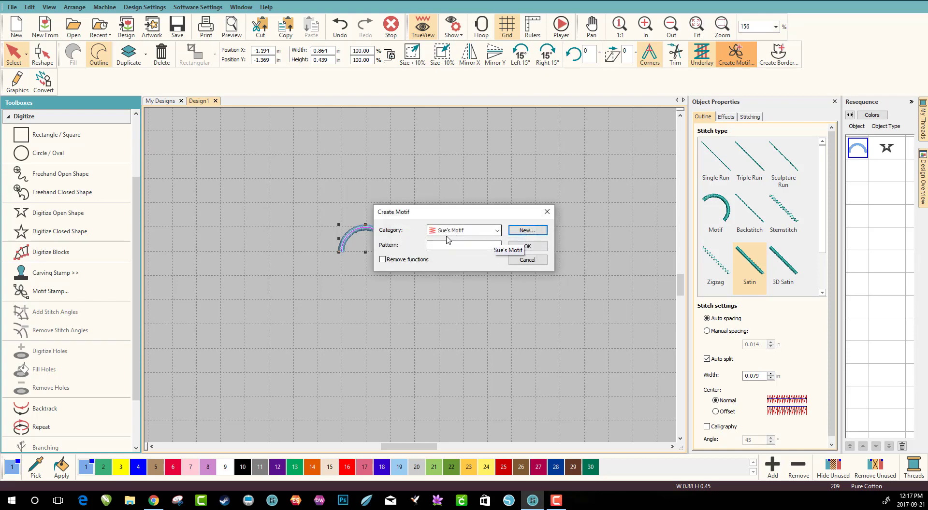
click(448, 247)
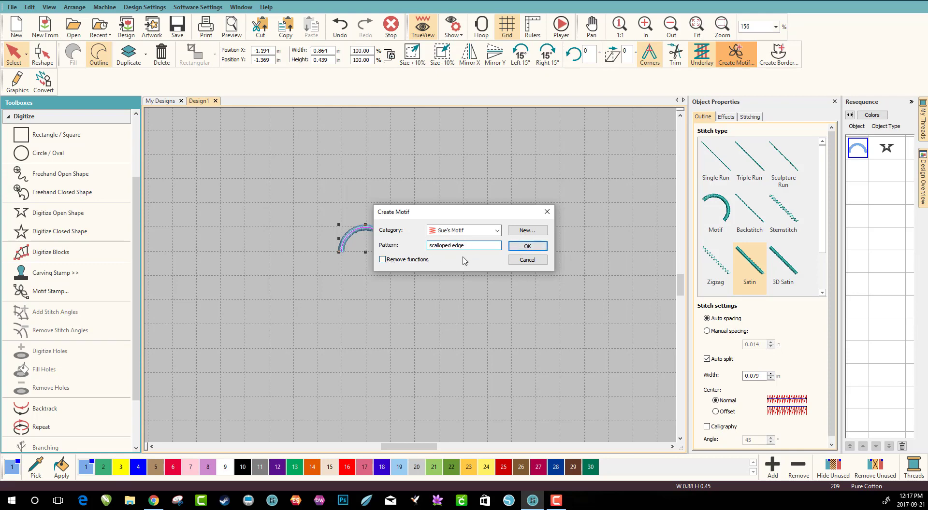
click(528, 246)
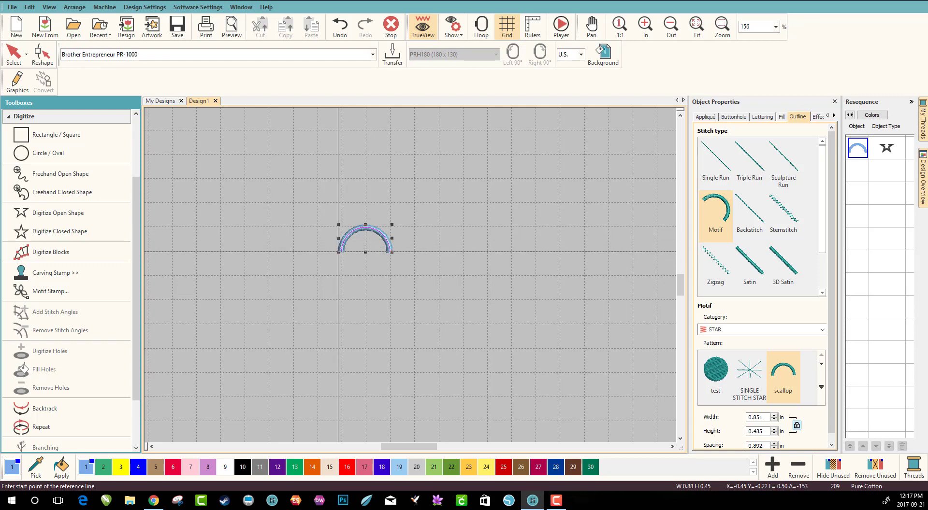
- Draw the motif reference line from the arc's left end to its right end and confirm
click(338, 252)
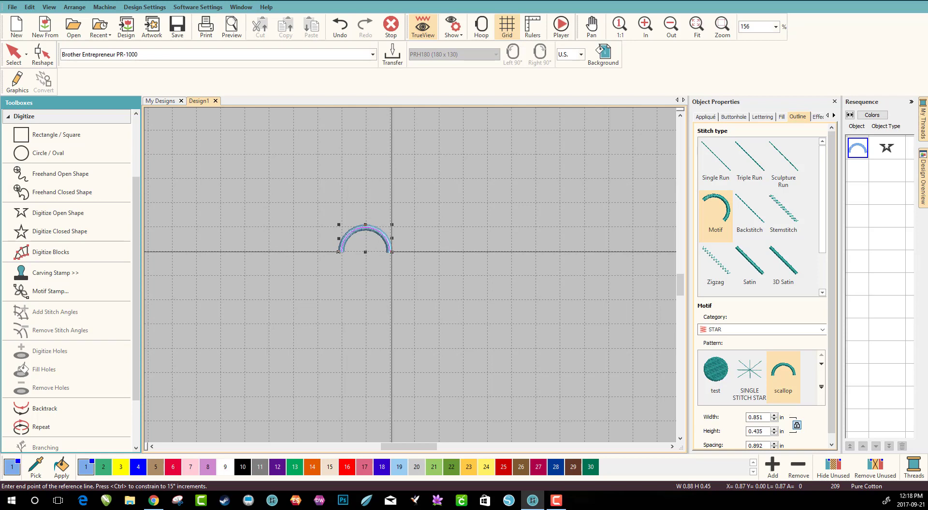
click(392, 251)
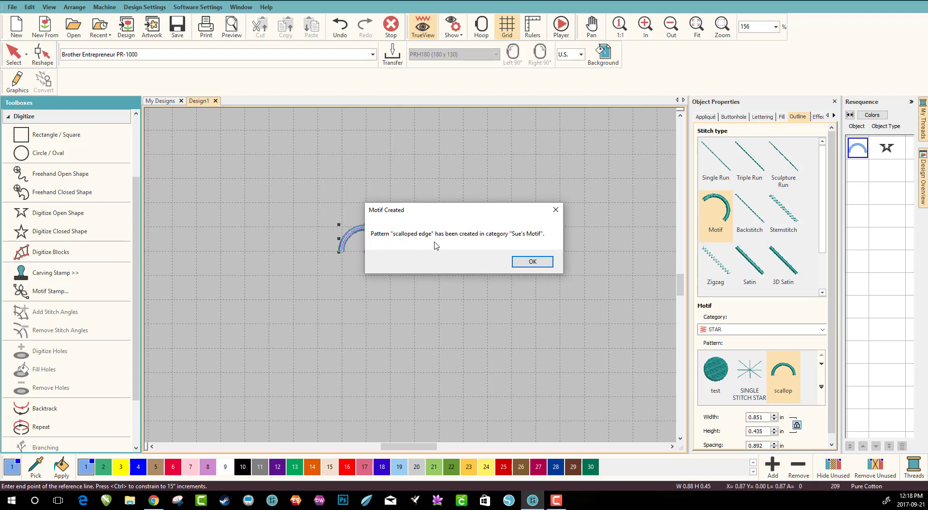
click(542, 263)
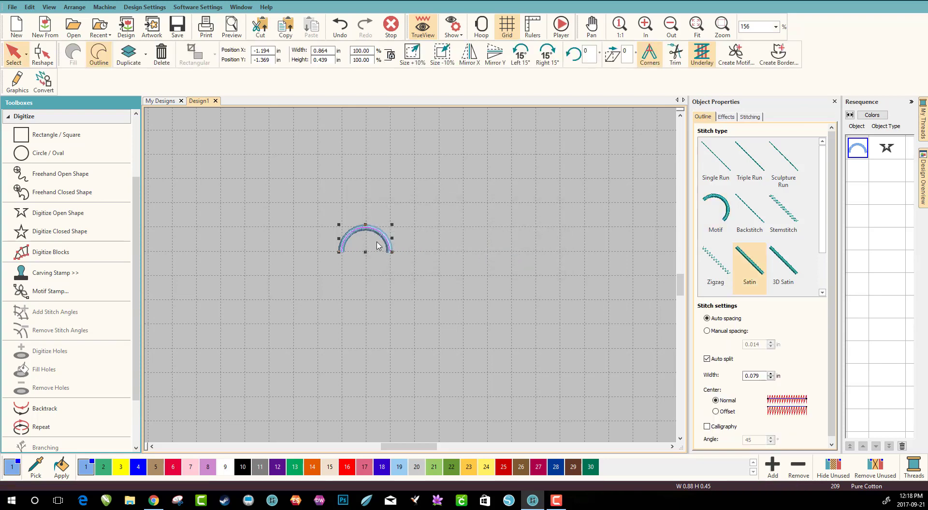
- Delete the arc and digitize a single-run closed circle from four points at 100% zoom
key(Delete)
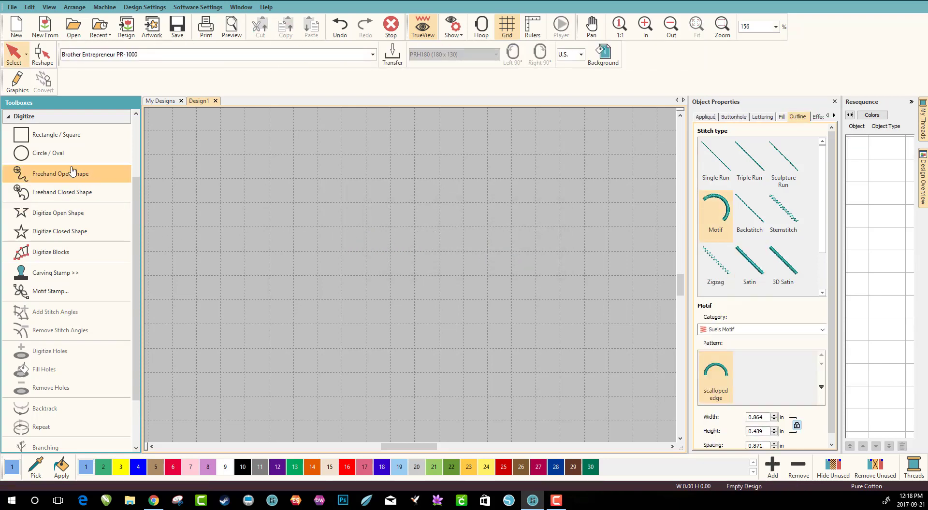
click(73, 232)
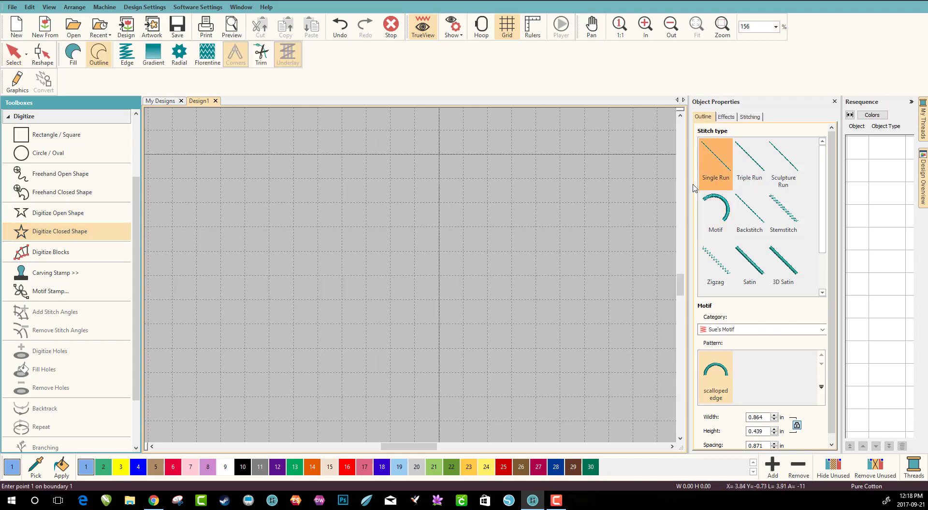
click(717, 168)
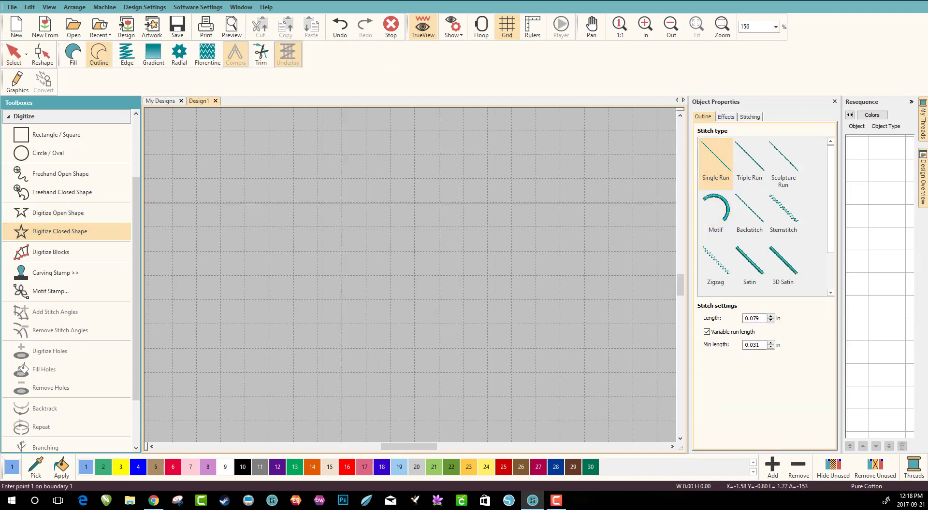
key(1)
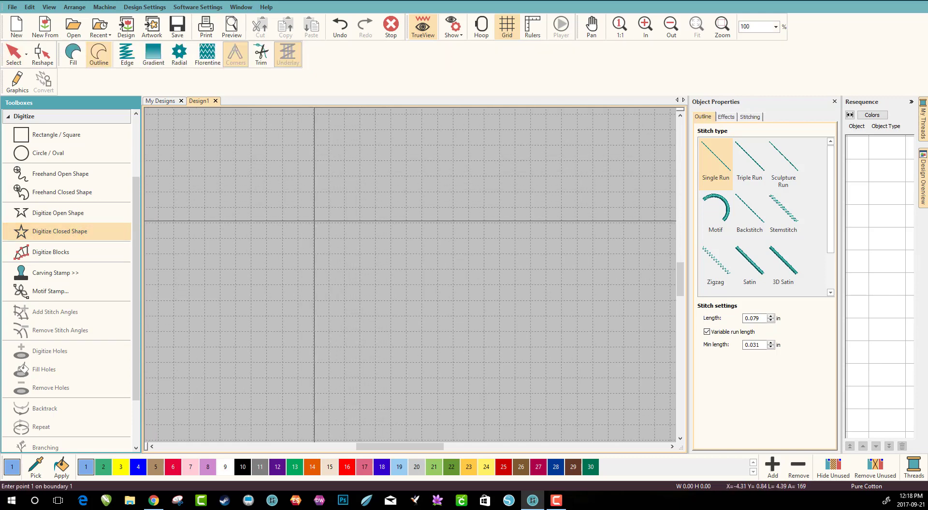
click(313, 222)
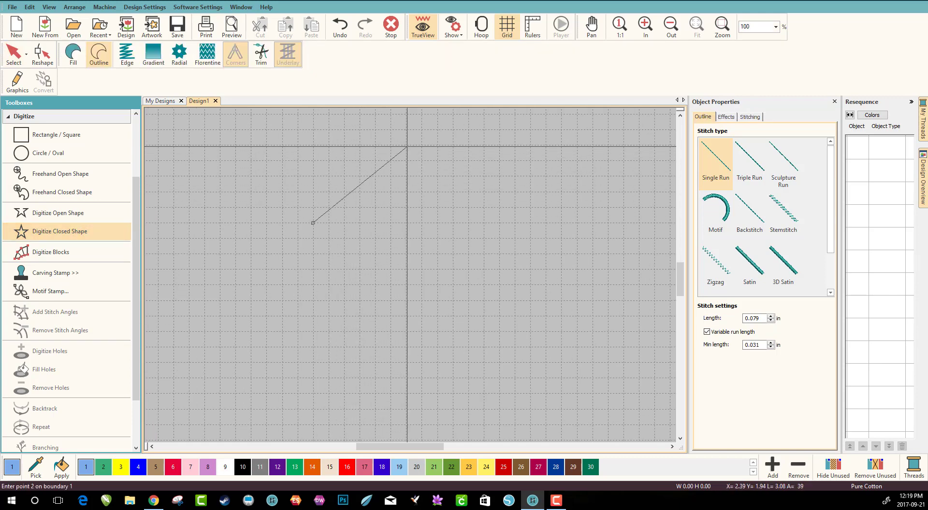
click(405, 146)
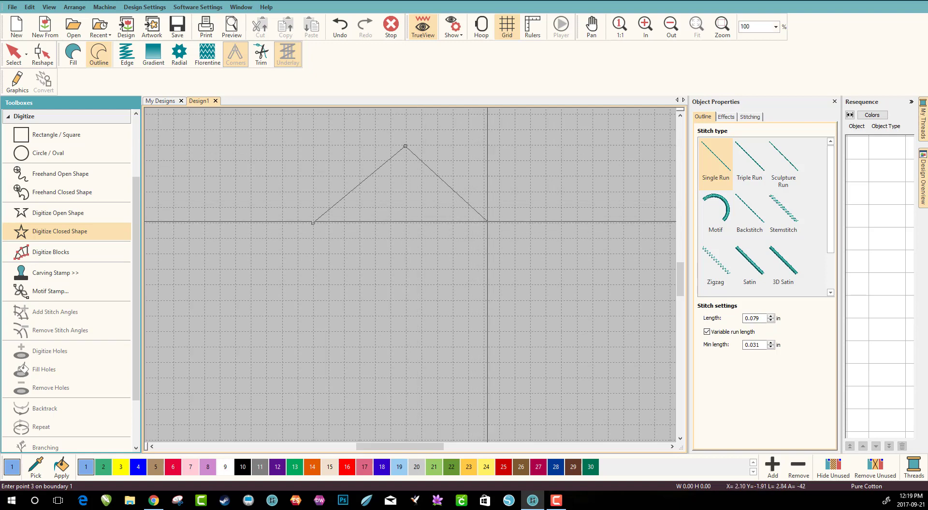
click(483, 221)
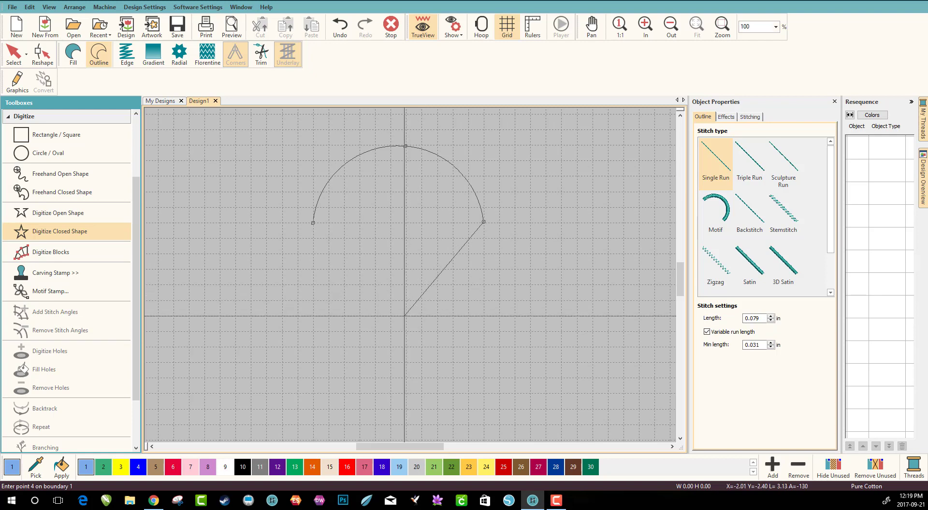
click(404, 316)
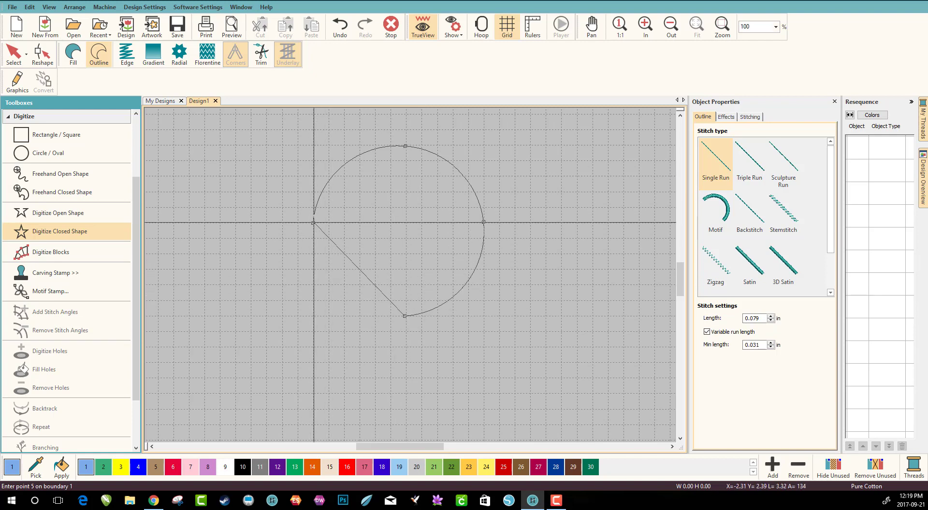
click(313, 223)
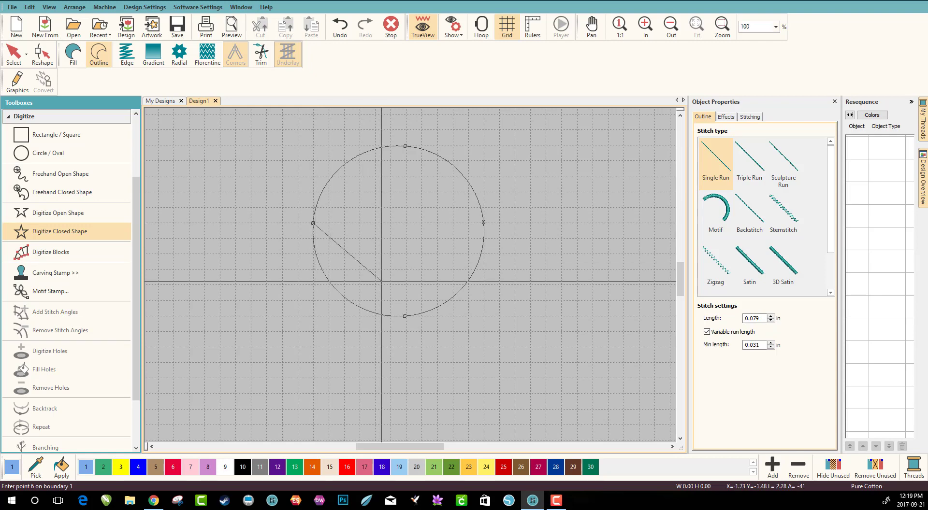
key(Return)
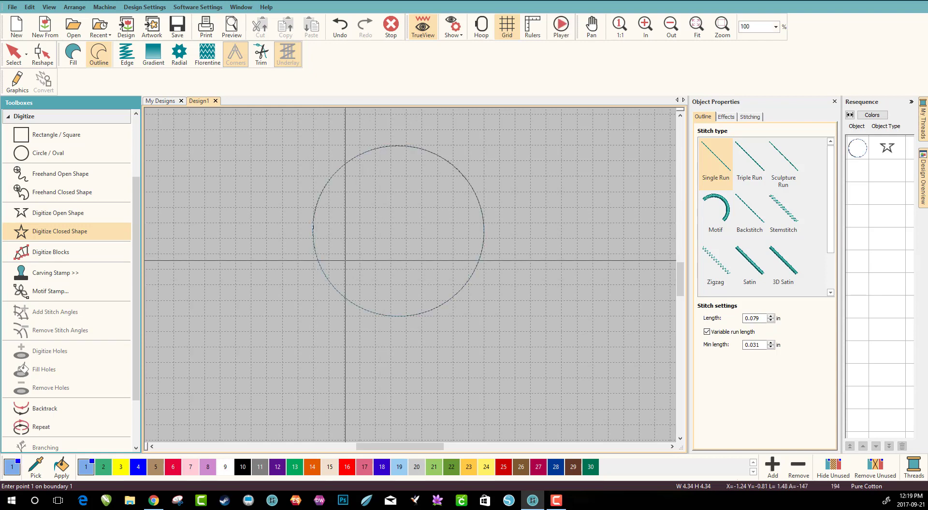
- Select the circle and give its outline the scalloped edge motif, then deselect to preview
click(14, 61)
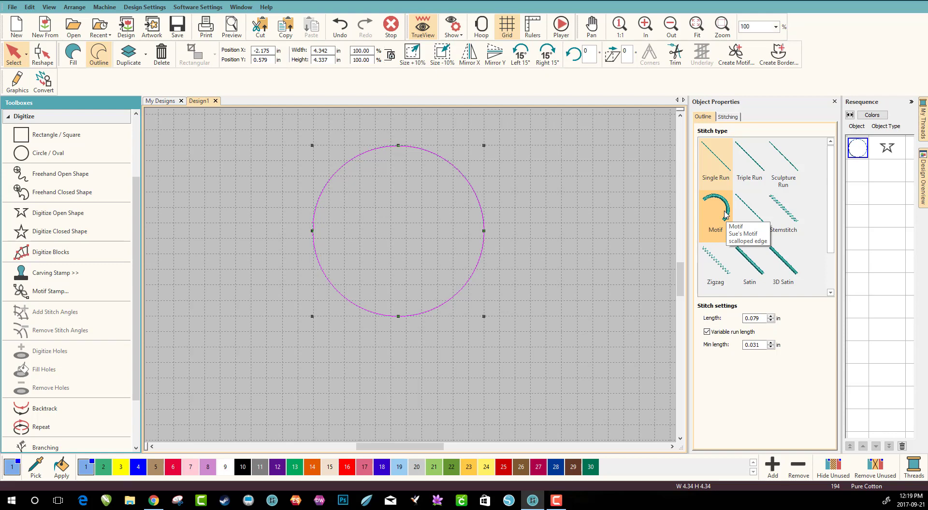
click(726, 216)
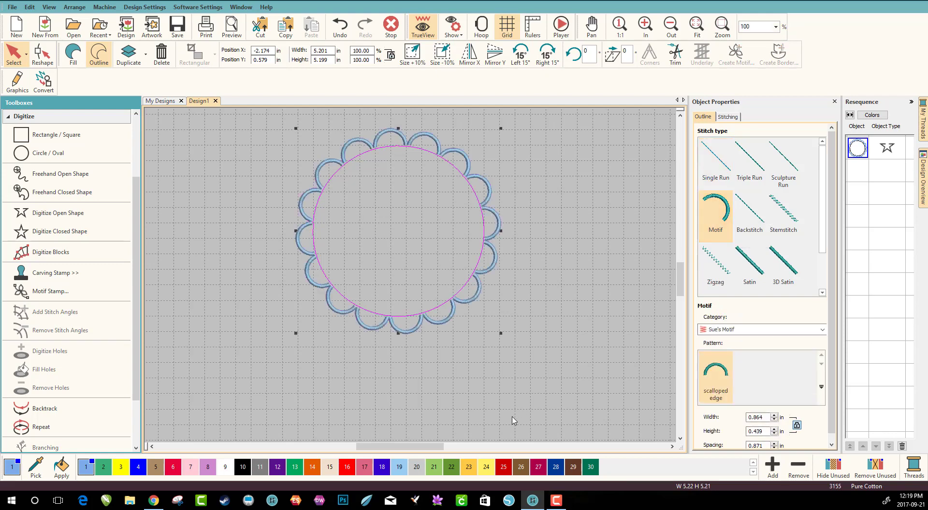
click(558, 346)
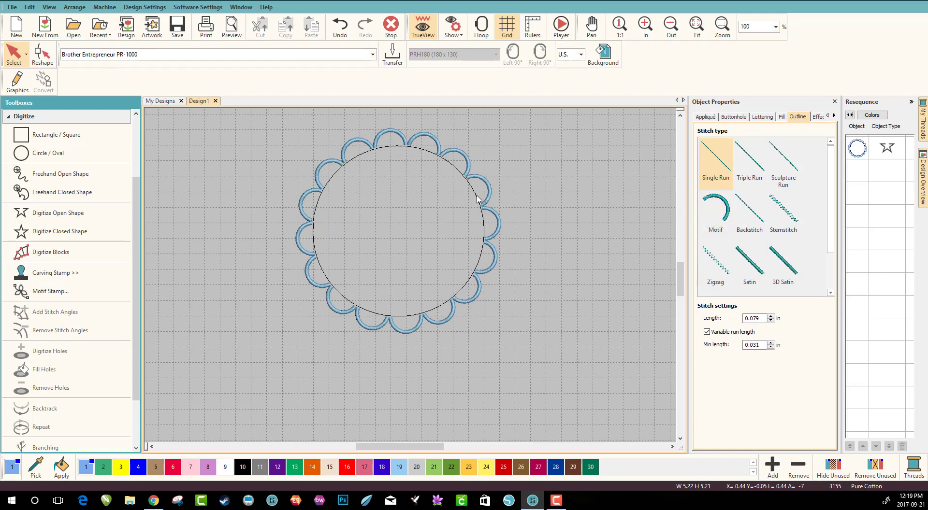
- Scale the scalloped circle proportionally to about 148%, roughly 7.687 in across
scroll(410, 285, down, 2)
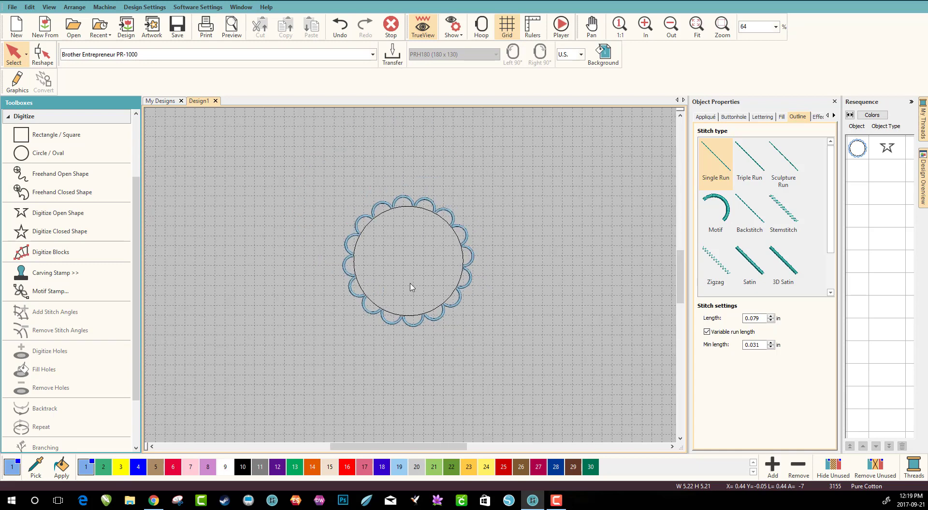
scroll(411, 287, down, 1)
click(453, 242)
drag(462, 211, 513, 154)
scroll(411, 278, up, 2)
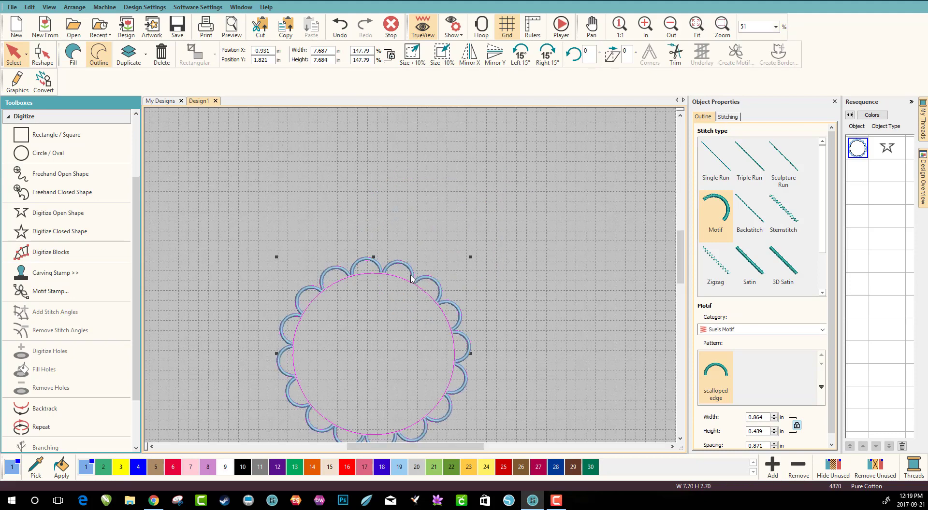
scroll(411, 277, up, 1)
scroll(413, 279, down, 3)
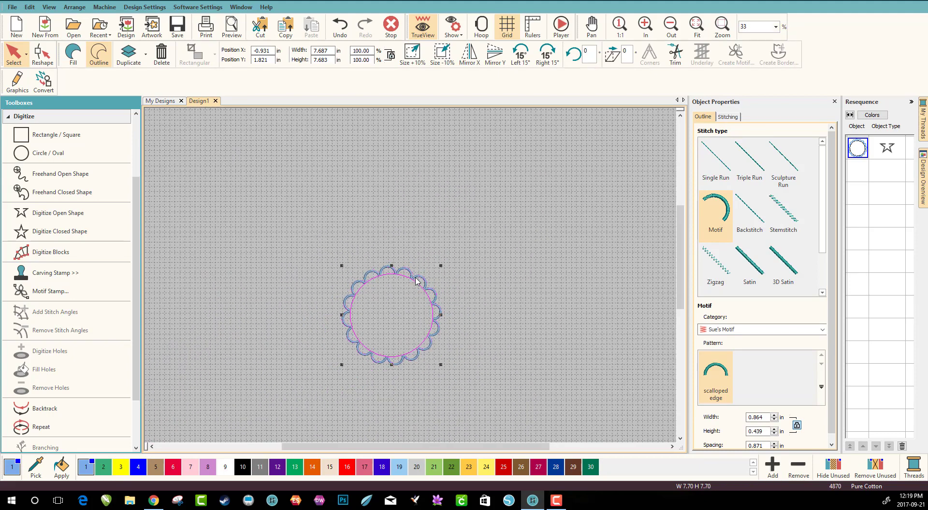
- Zoom in and out to inspect the enlarged scalloped circle border
click(418, 280)
scroll(411, 276, up, 3)
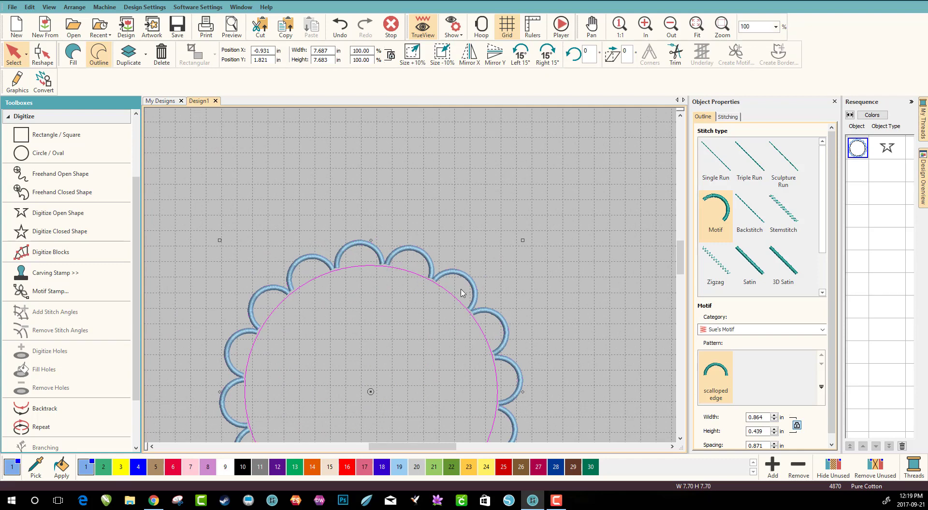
scroll(428, 334, down, 1)
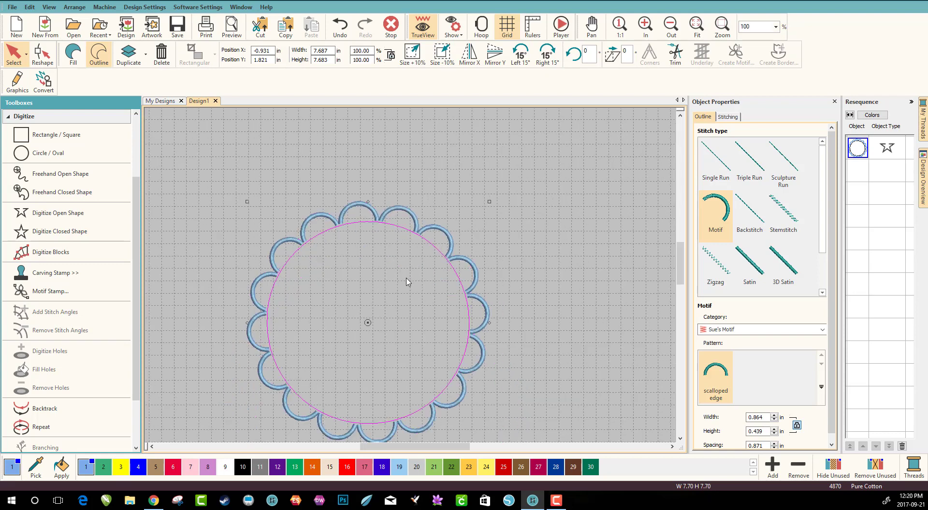
scroll(408, 282, up, 1)
scroll(411, 276, up, 1)
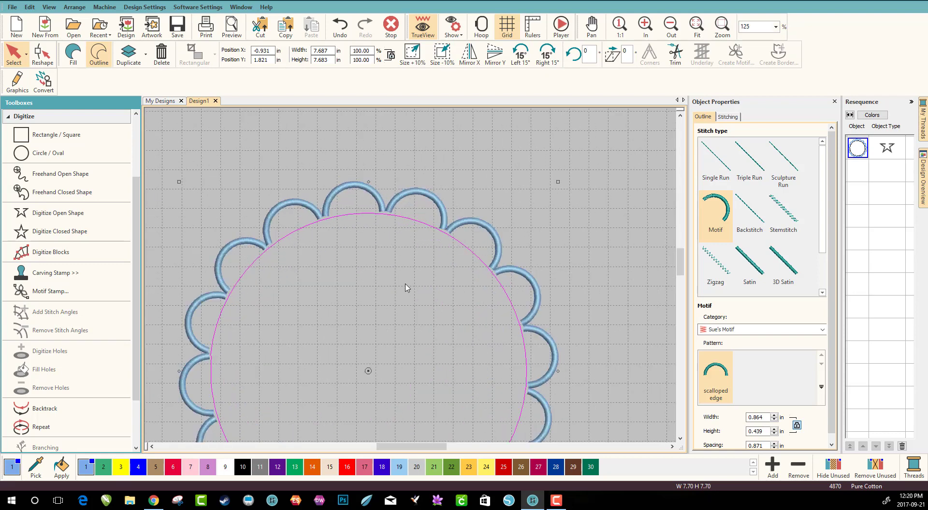
scroll(411, 265, down, 2)
scroll(411, 271, up, 3)
scroll(412, 278, down, 5)
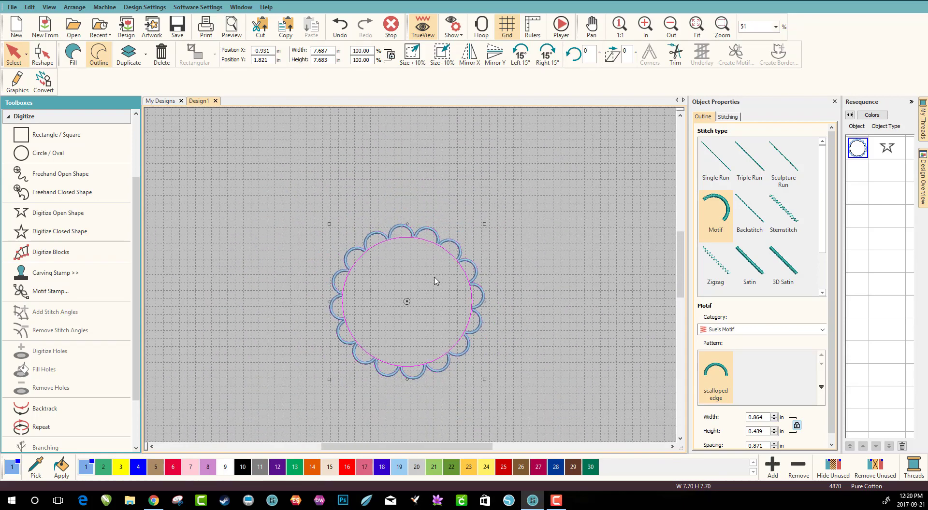